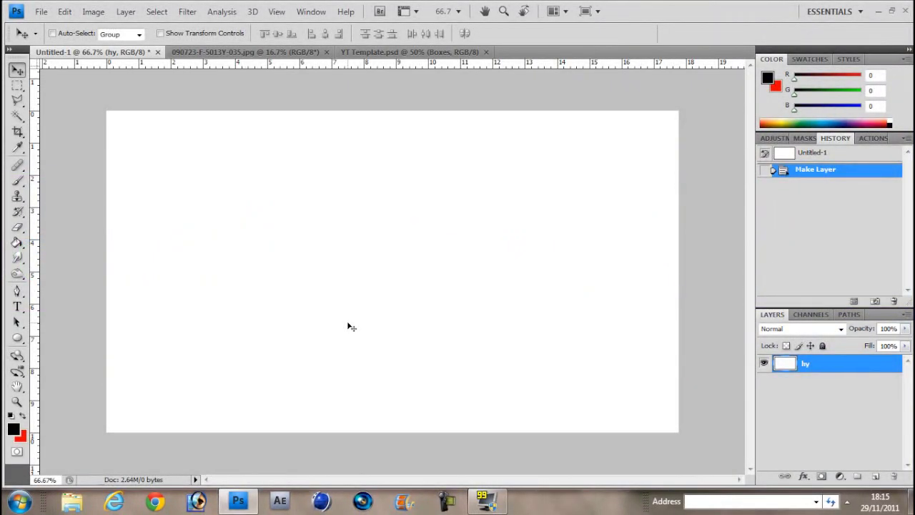
- Switch from the Move tool to the Pen tool with the P shortcut
key("0")
key("p")
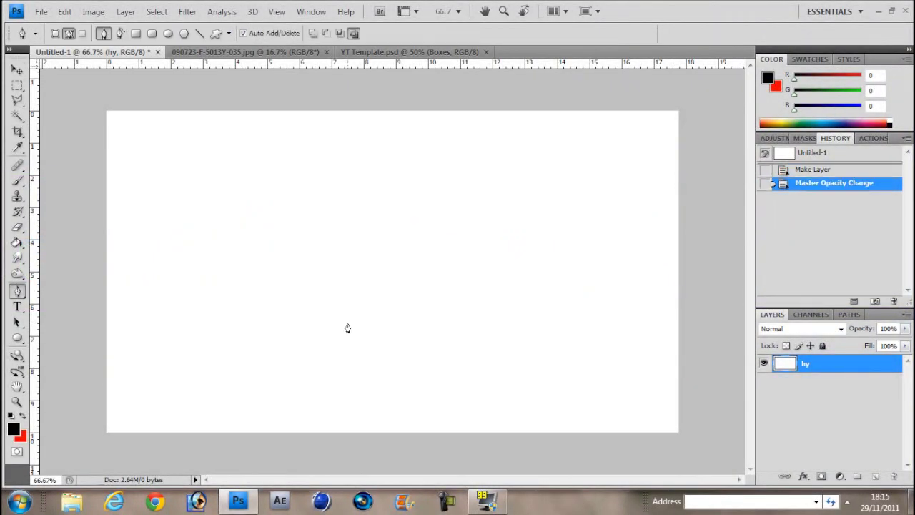
- Draw a two-point horizontal path across the canvas and set the brush to 8 px, 0% hardness
left_click(165, 266)
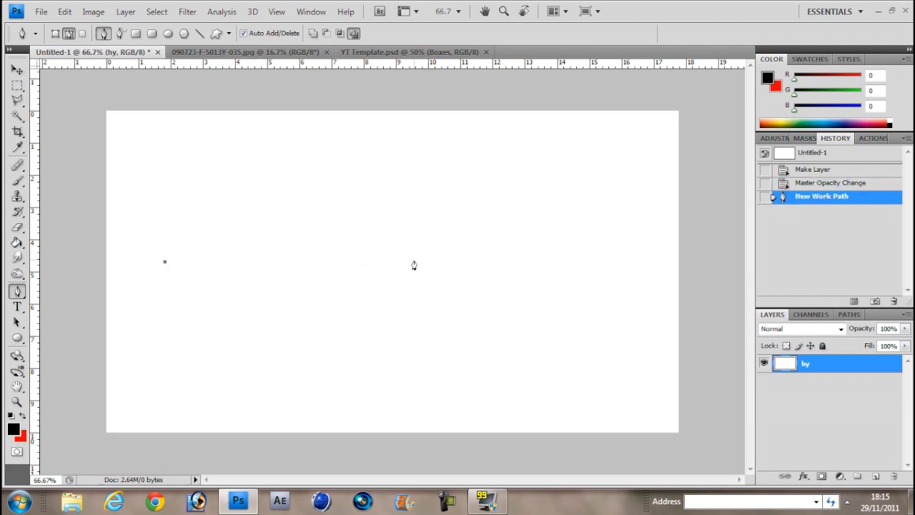
left_click(587, 266)
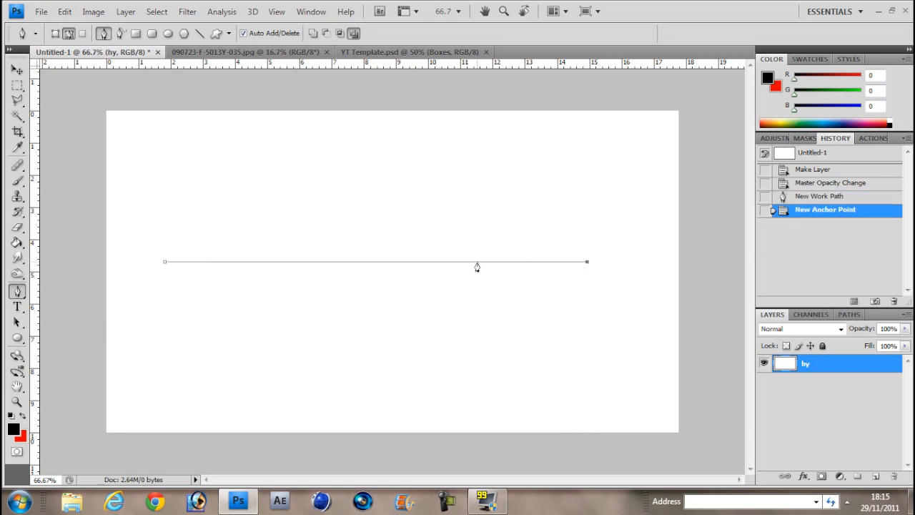
left_click(18, 182)
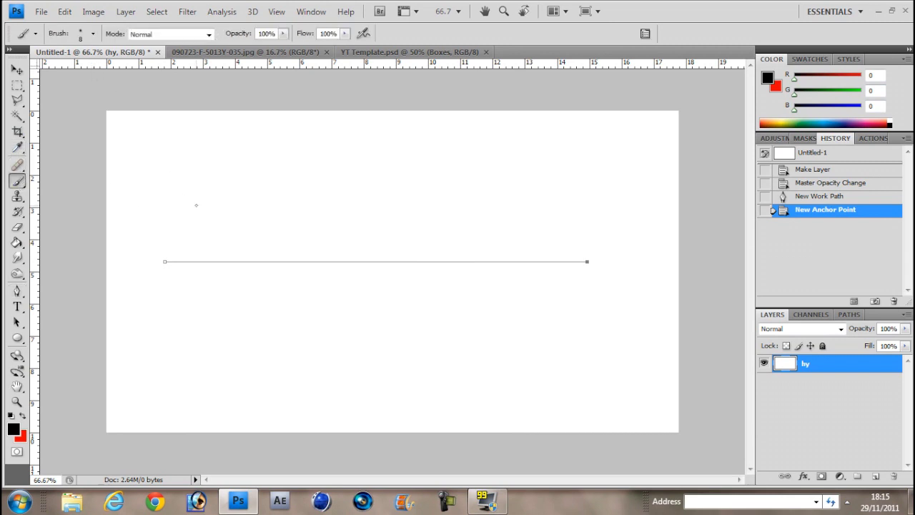
left_click(93, 33)
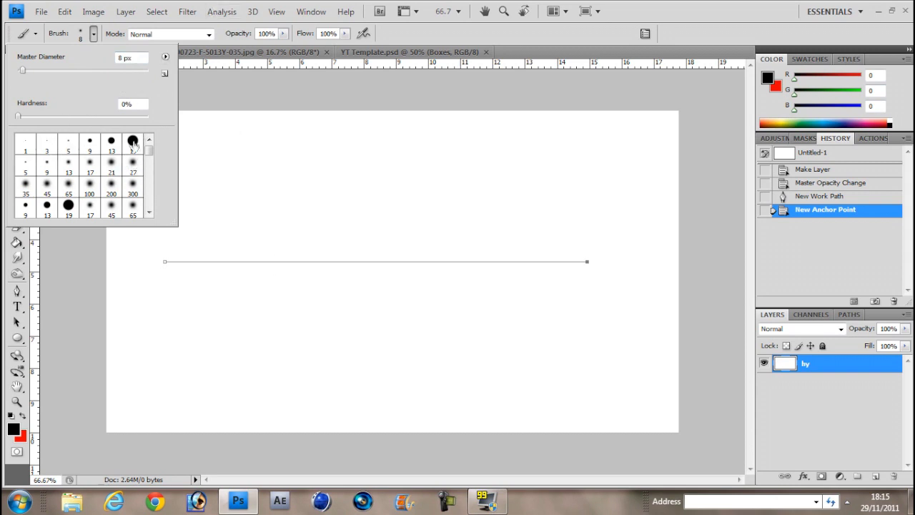
left_click(289, 5)
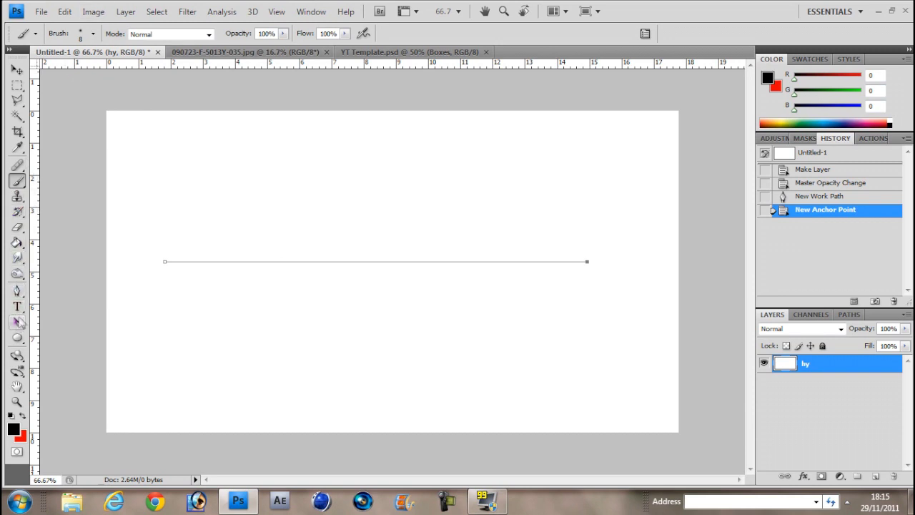
- Stroke the path with the Brush and Simulate Pressure on, giving a line tapered at both ends
key("p")
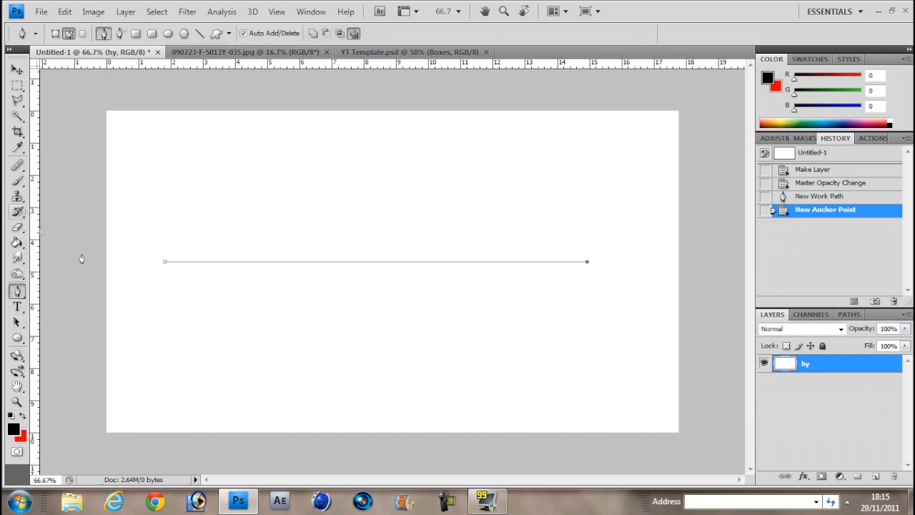
right_click(198, 266)
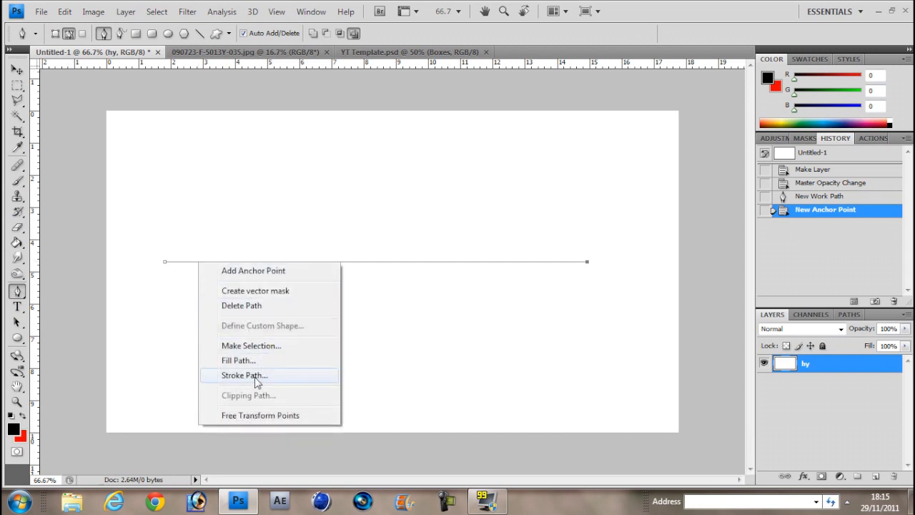
left_click(256, 379)
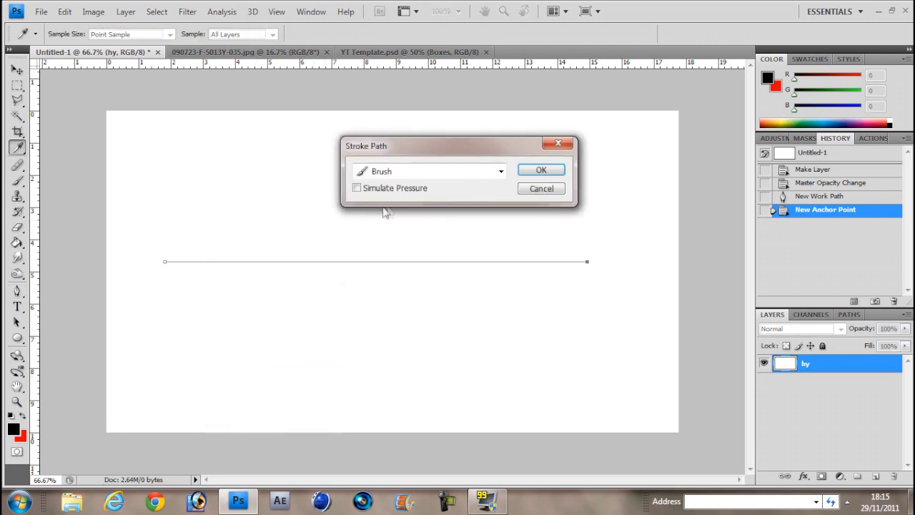
left_click(501, 171)
left_click(502, 174)
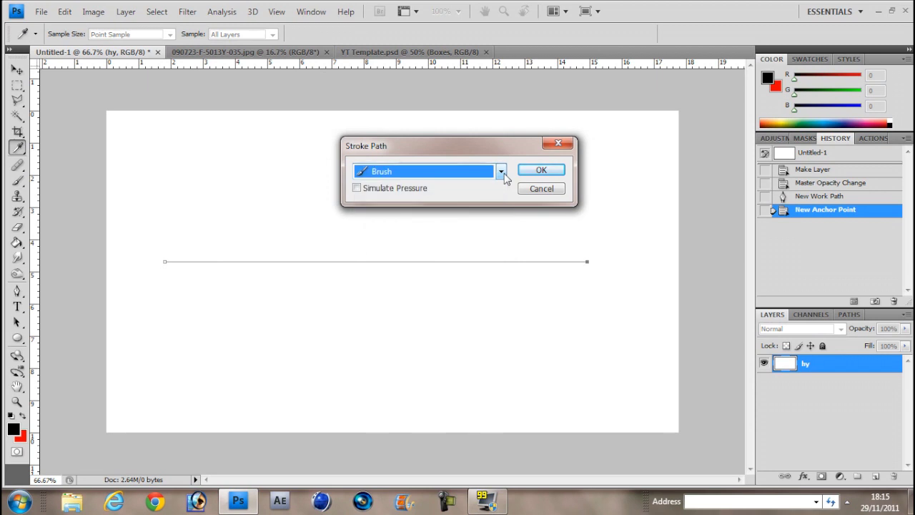
left_click(357, 189)
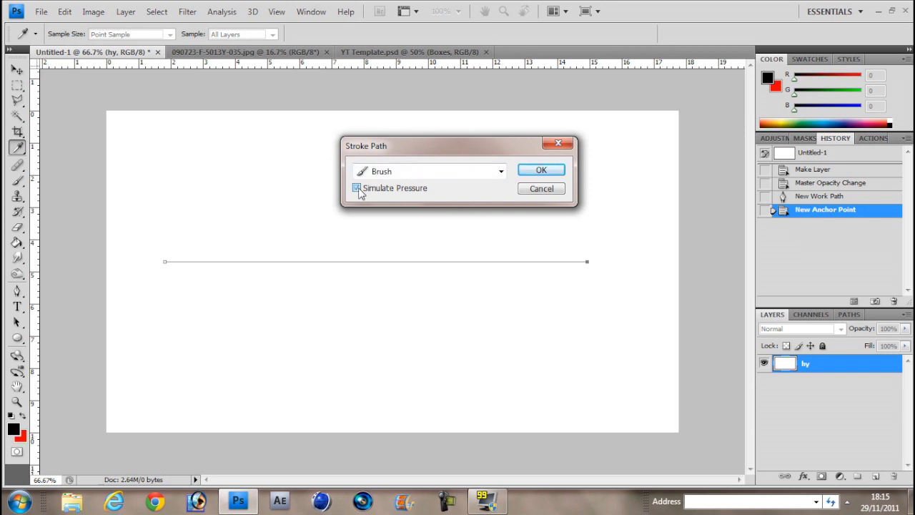
left_click(540, 170)
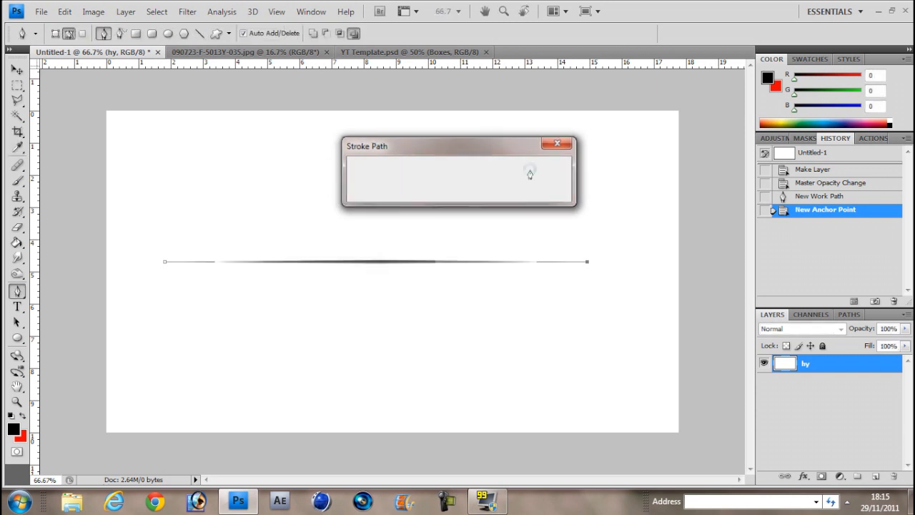
- Delete the work path, pick the Move tool, and switch to the 090723-F-5013Y-035.jpg document
right_click(372, 265)
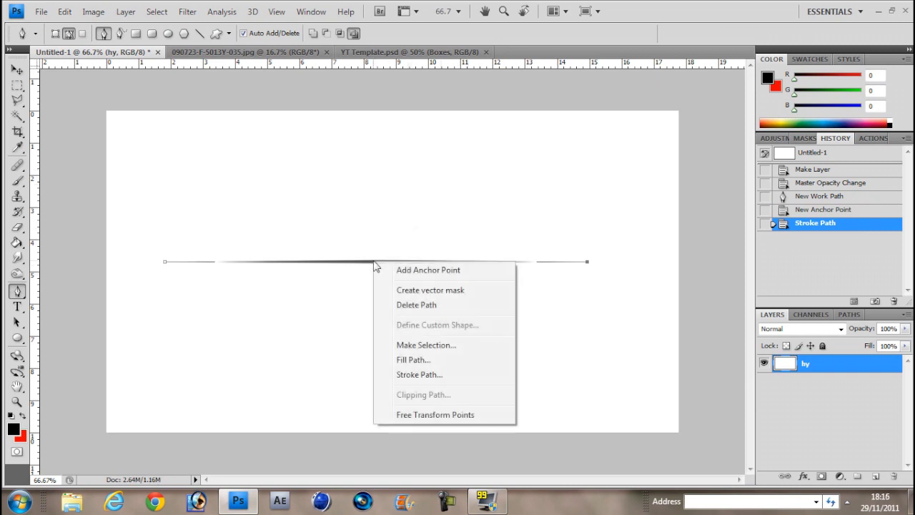
left_click(390, 306)
key("v")
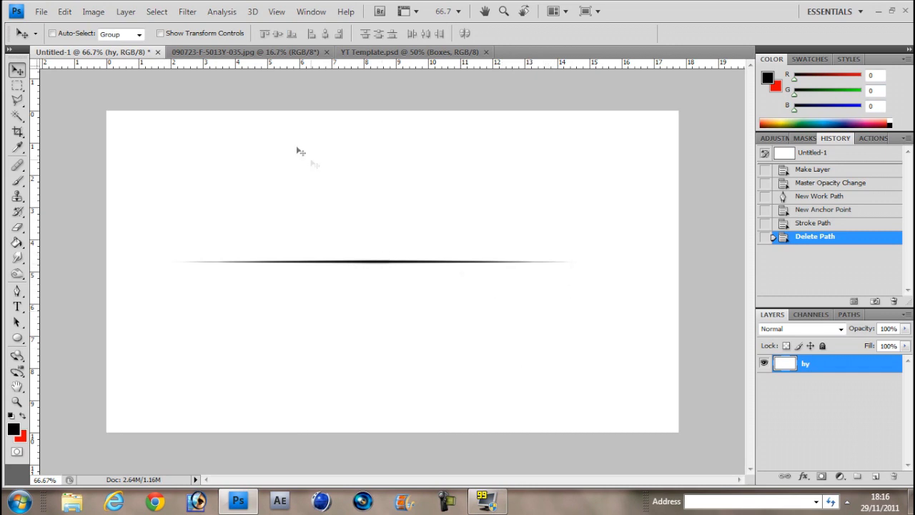
left_click(232, 53)
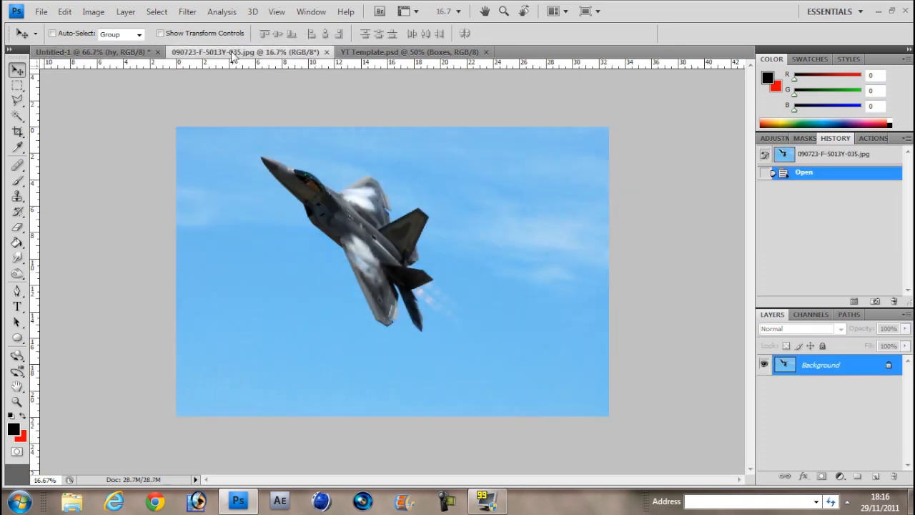
- Convert the Background into a layer named 'hio', then pick the Pen tool and zoom to 25%
double_click(830, 369)
type("hio")
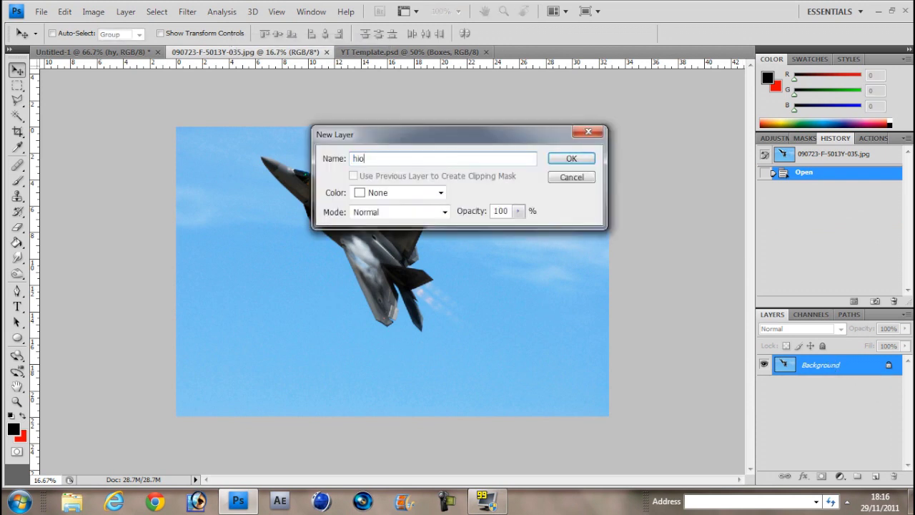
key("Return")
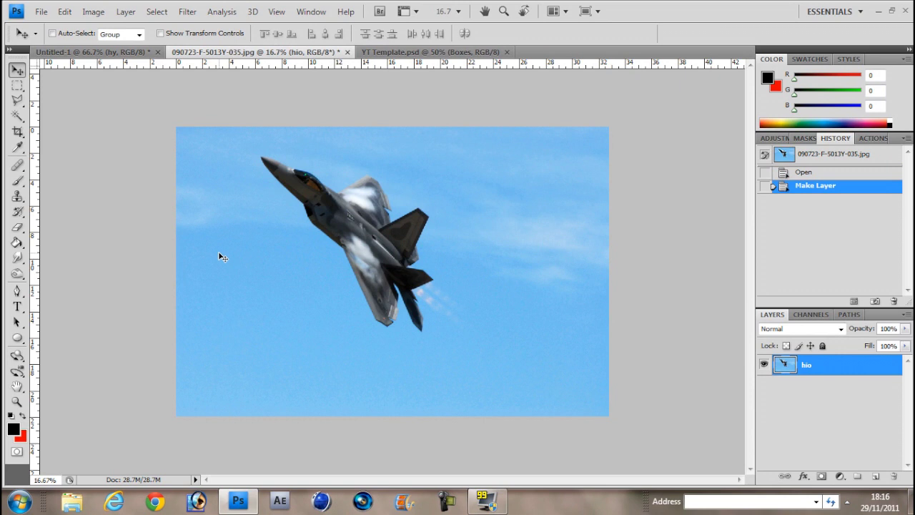
key("p")
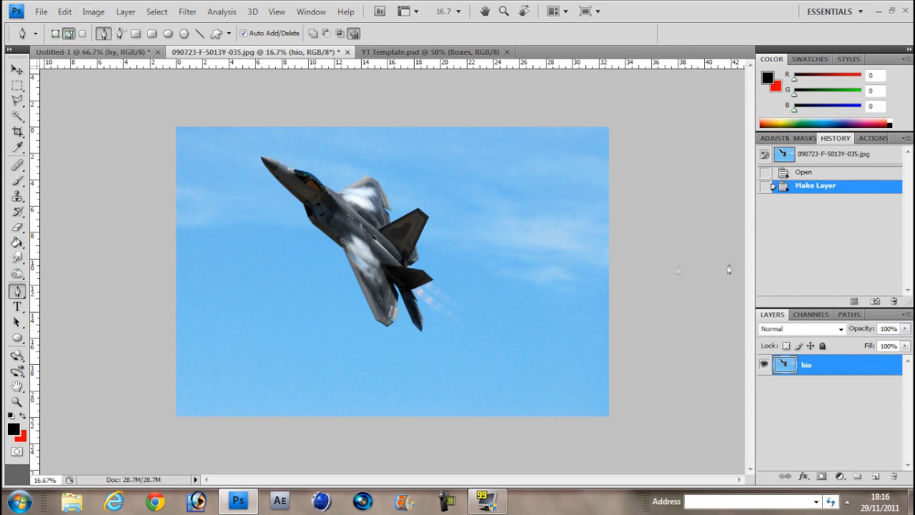
key("ctrl+plus")
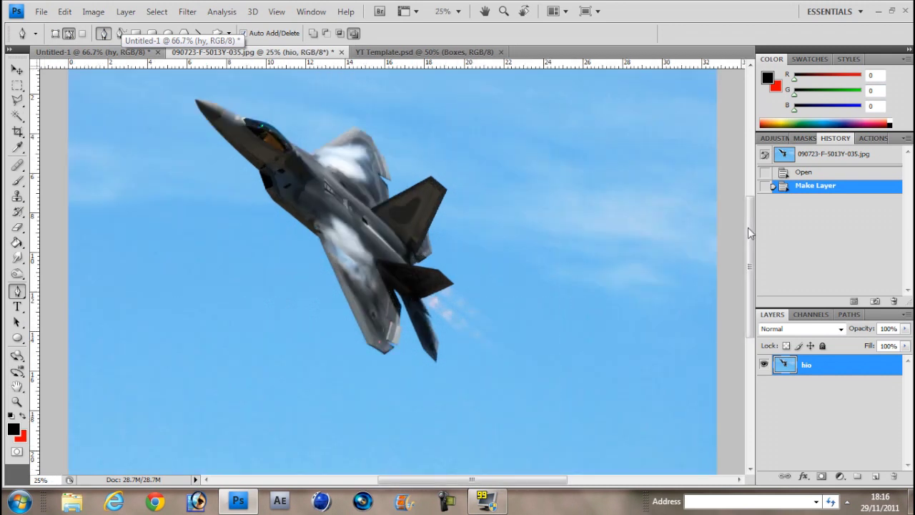
- Trace the jet's outline with Pen anchors from the nose along the lower edge to the tail
left_click(195, 105)
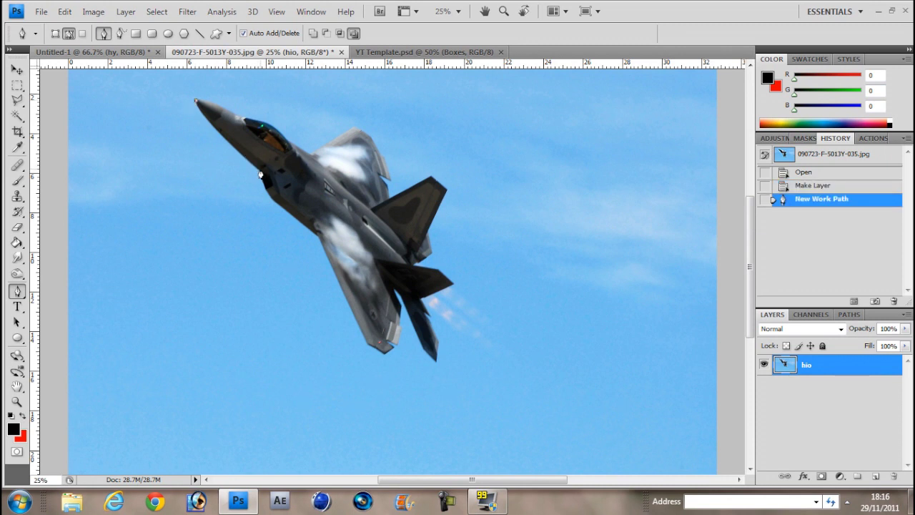
left_click_drag(260, 171, 305, 207)
left_click(261, 171, "alt")
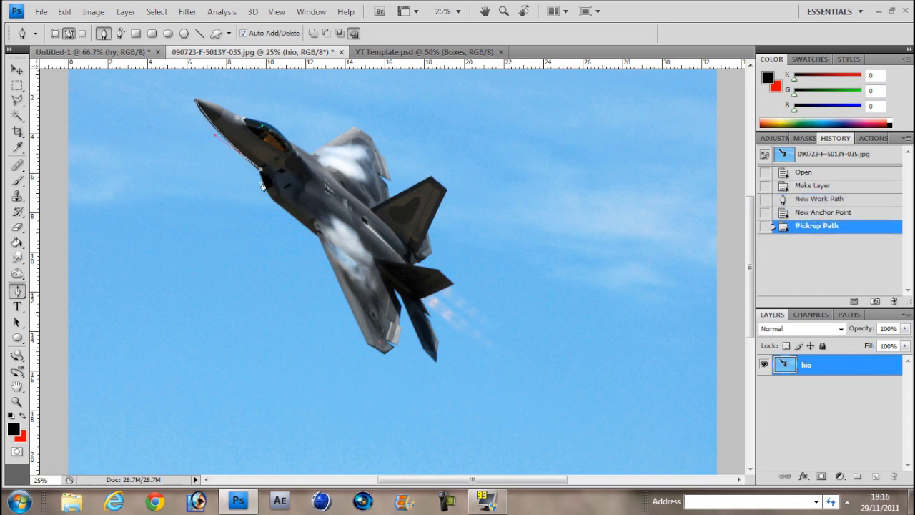
left_click(268, 196)
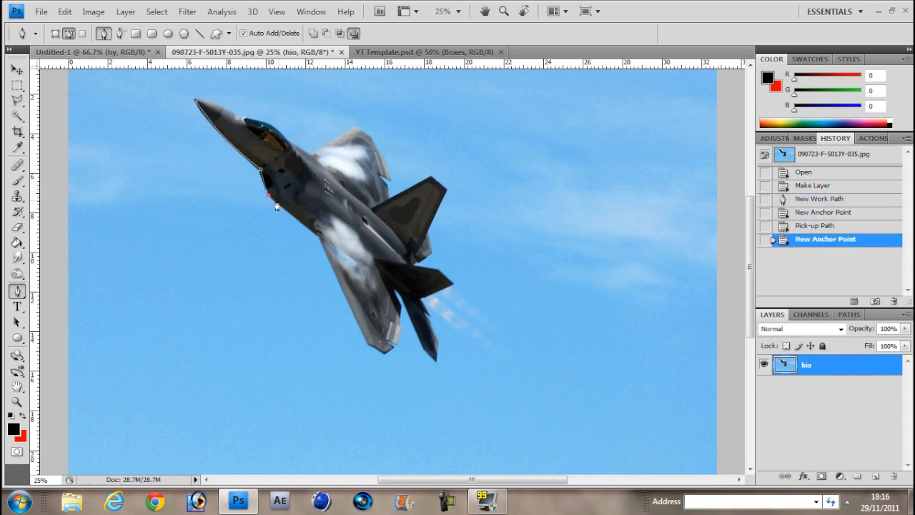
left_click(318, 237)
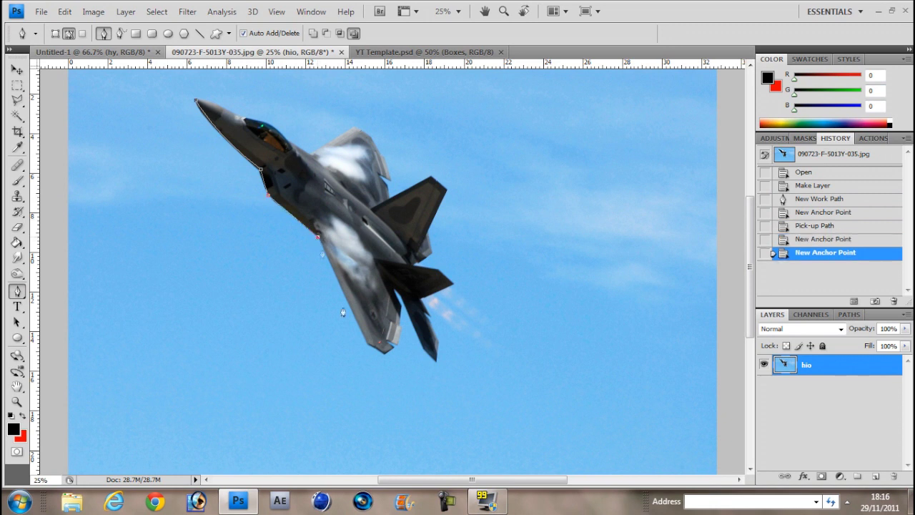
left_click(366, 348)
left_click(385, 353)
left_click(387, 347)
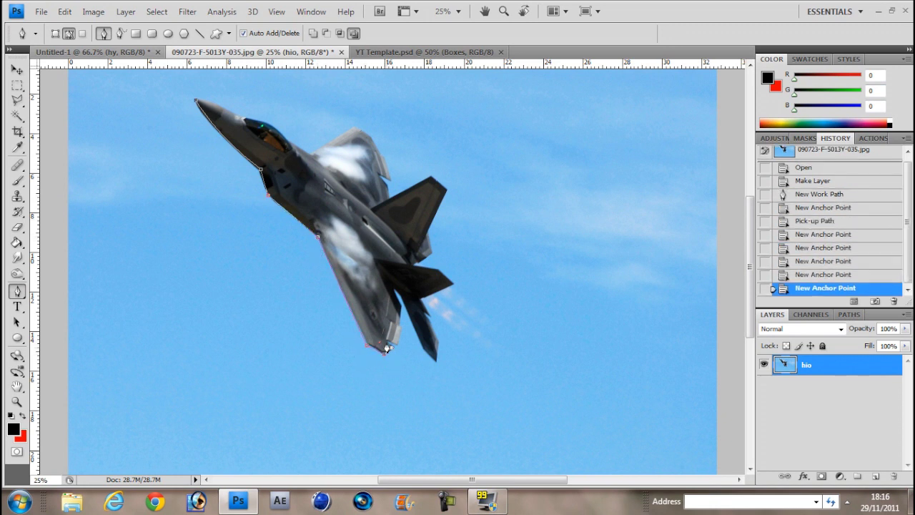
left_click(388, 347)
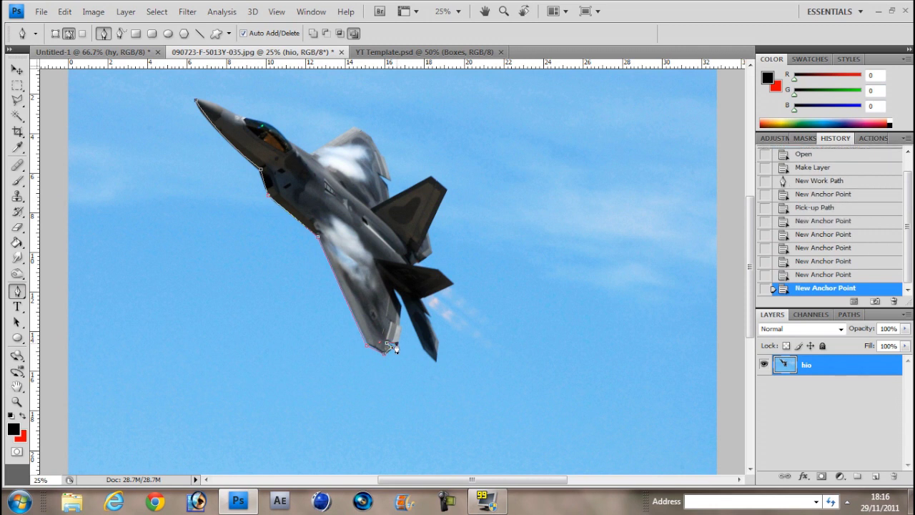
left_click(392, 348)
left_click(399, 315)
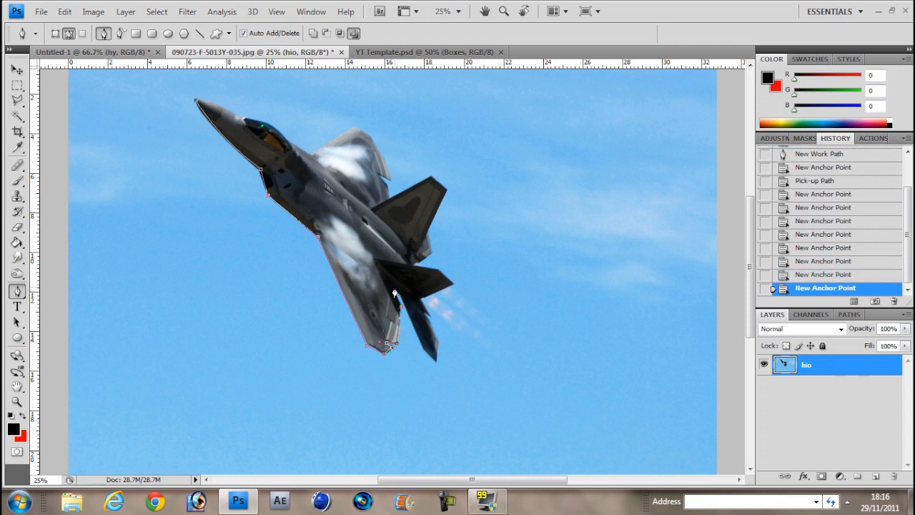
left_click(395, 300)
left_click(393, 289)
- Continue the outline around the tail fin, wing and canopy, closing it at the nose
left_click(433, 361)
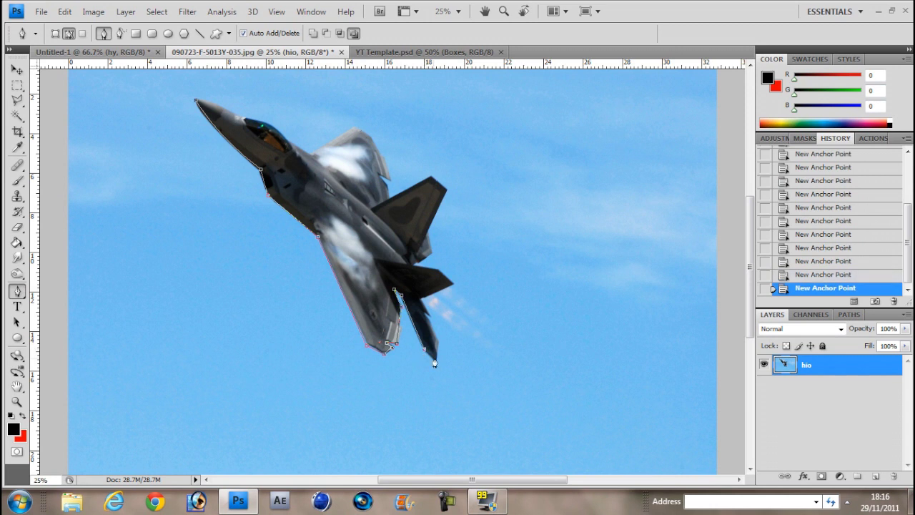
left_click(436, 359)
left_click(437, 343)
left_click(427, 312)
left_click(437, 270)
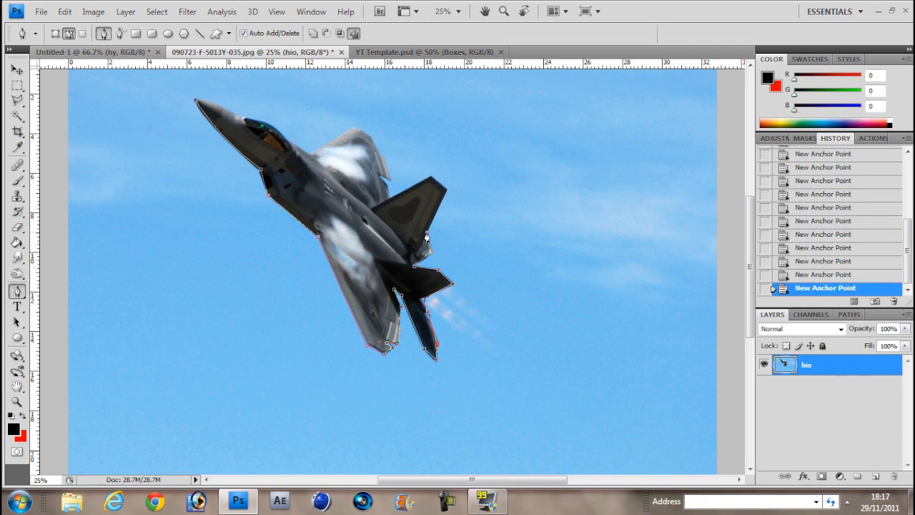
left_click(445, 190)
left_click(431, 177)
left_click(380, 162)
left_click(377, 144)
left_click(348, 133)
left_click(334, 144)
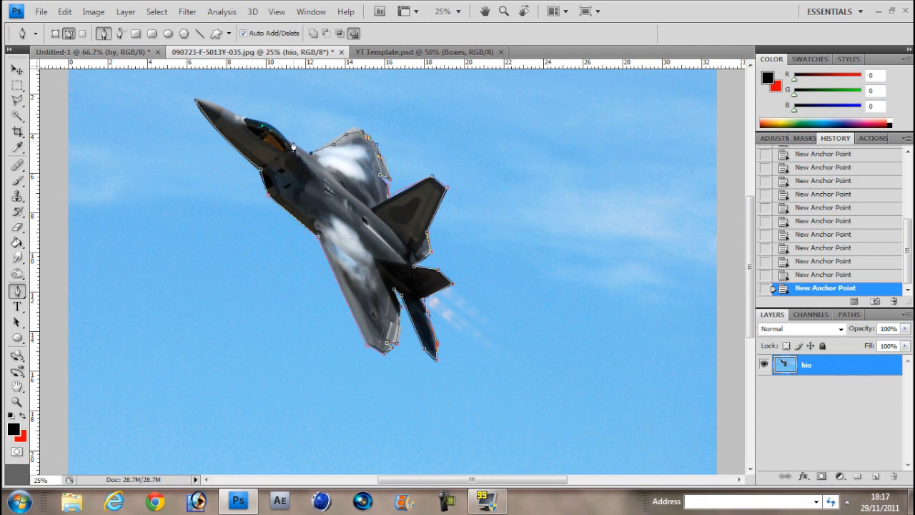
left_click(289, 141)
left_click(271, 129)
left_click(204, 98)
left_click(197, 104)
- Make a selection from the jet outline and create a new blank document, Untitled-2
right_click(208, 108)
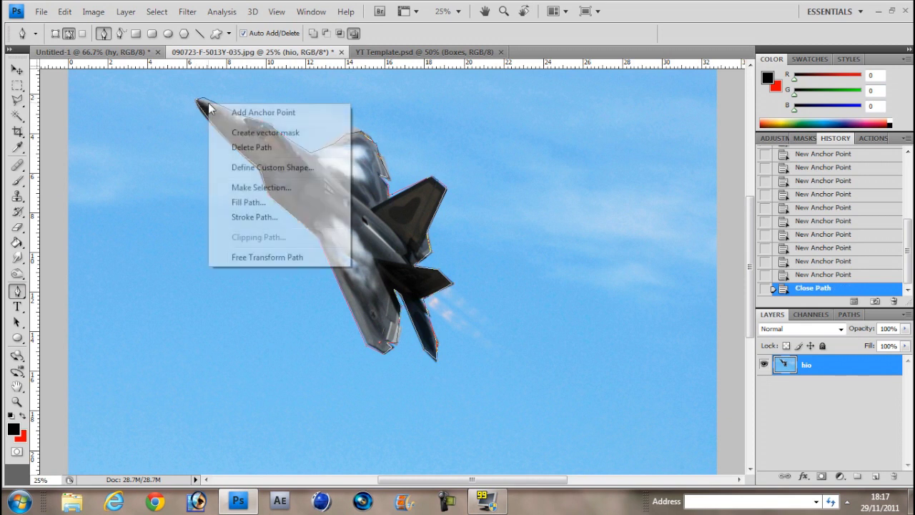
left_click(274, 187)
key("Return")
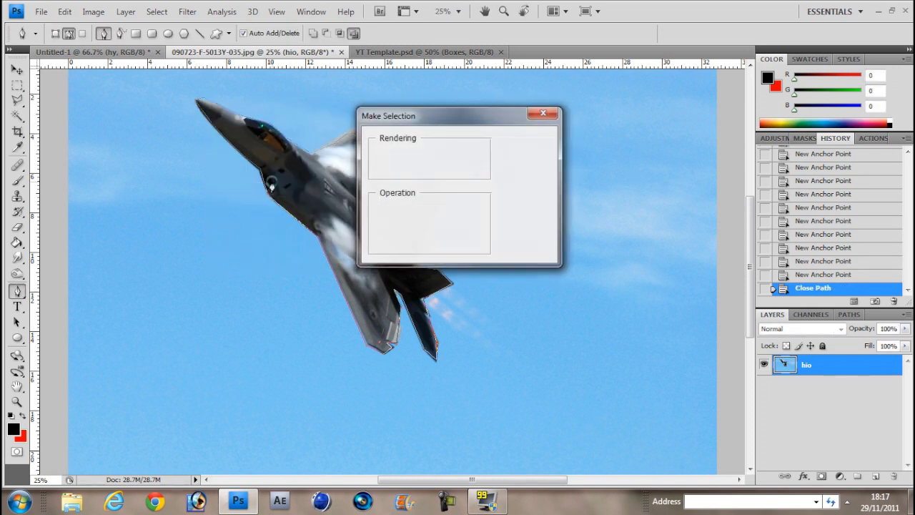
key("v")
key("ctrl+n")
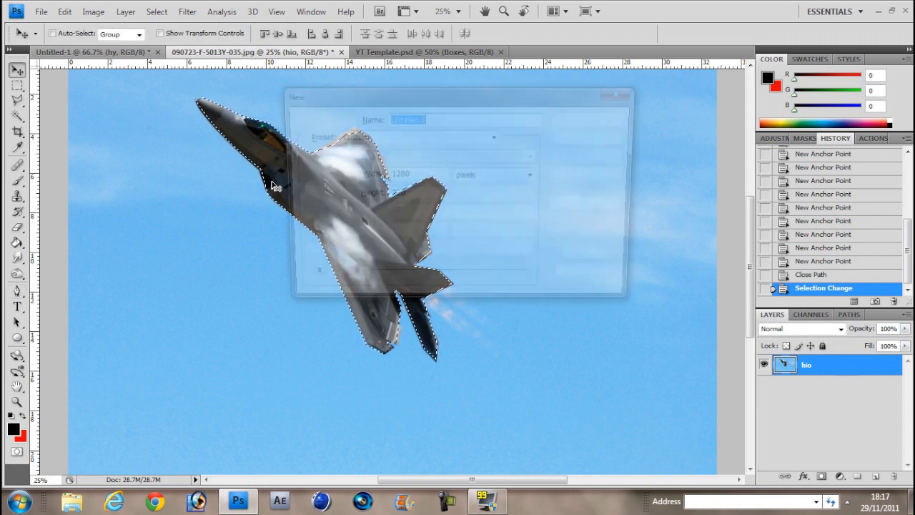
key("Return")
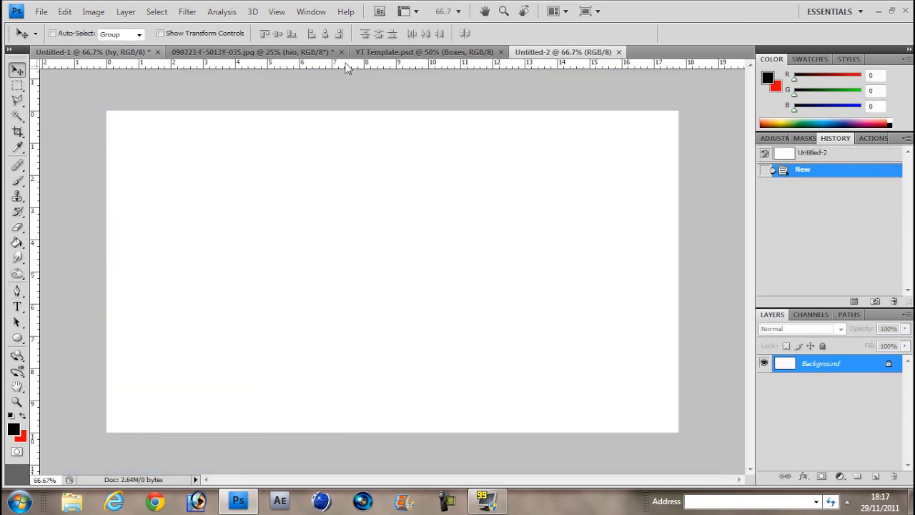
- Drag the selected jet into Untitled-2 and rotate it roughly level with Free Transform
left_click(314, 53)
left_click_drag(355, 206, 457, 257)
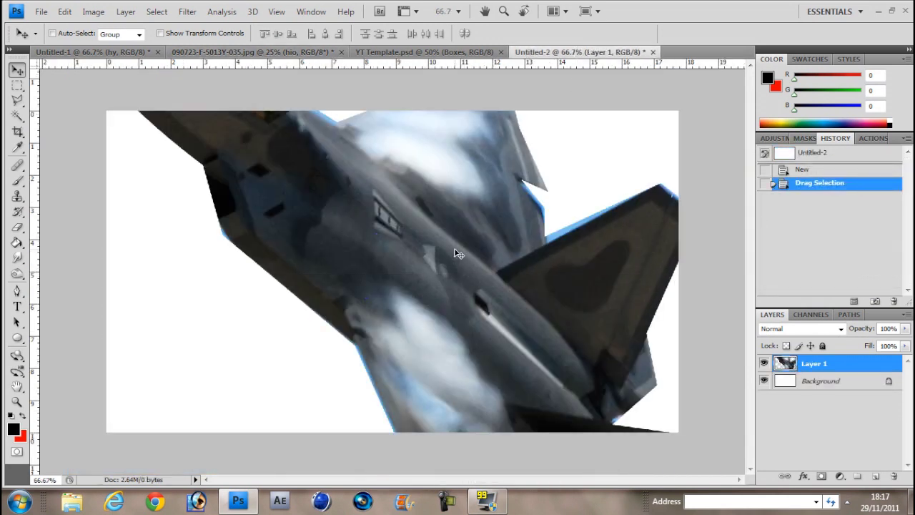
key("ctrl+t")
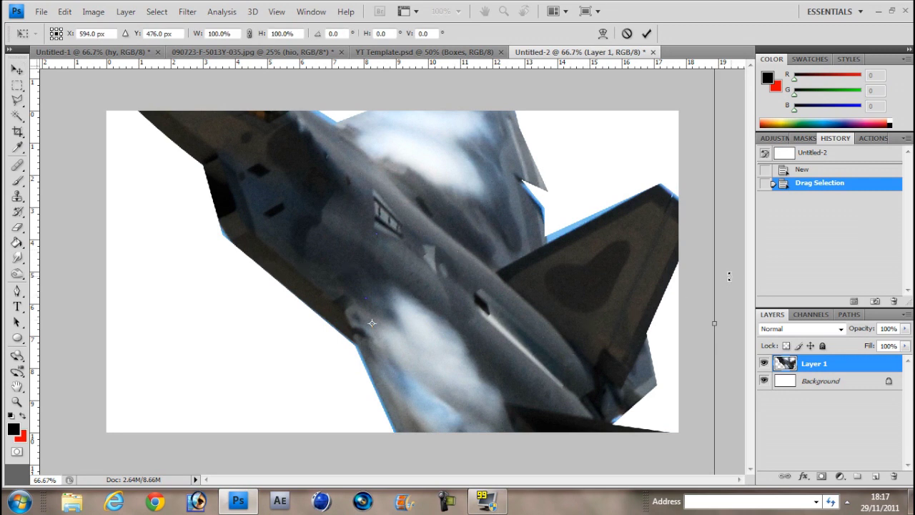
left_click_drag(729, 276, 610, 54)
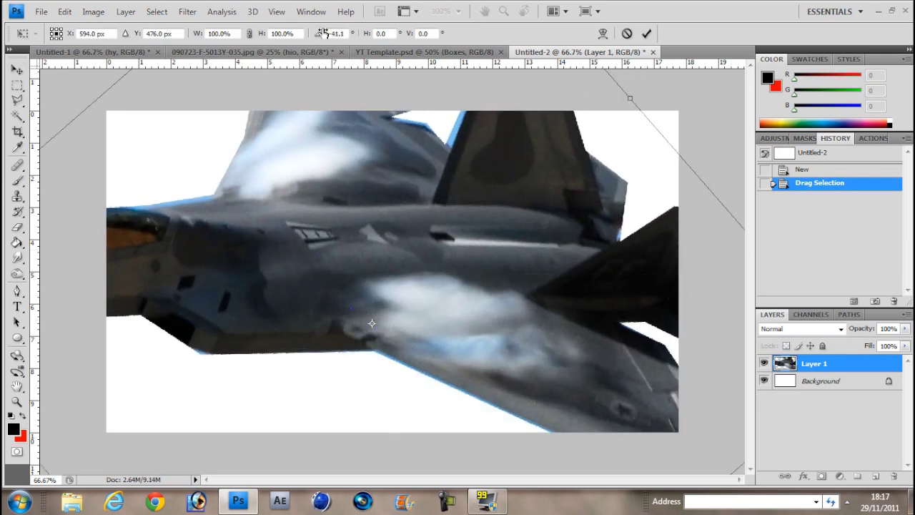
- Scale the jet to 20% width and height, reposition it, and commit the transform
double_click(281, 34)
type("20")
key("Return")
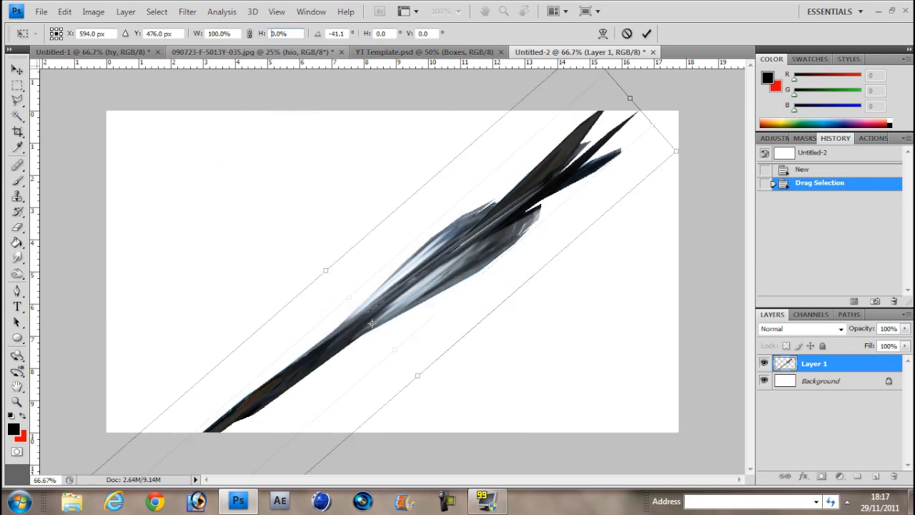
left_click(213, 34)
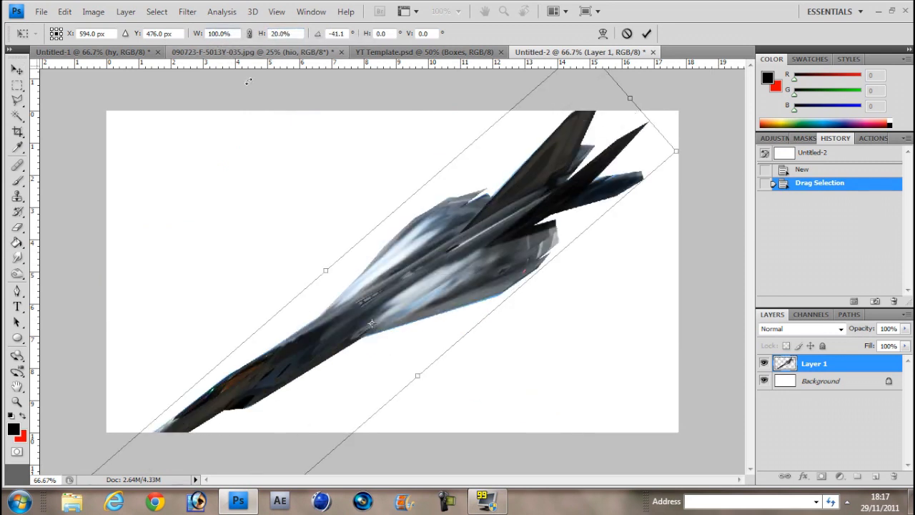
type("20")
key("Return")
left_click_drag(360, 288, 357, 215)
key("Return")
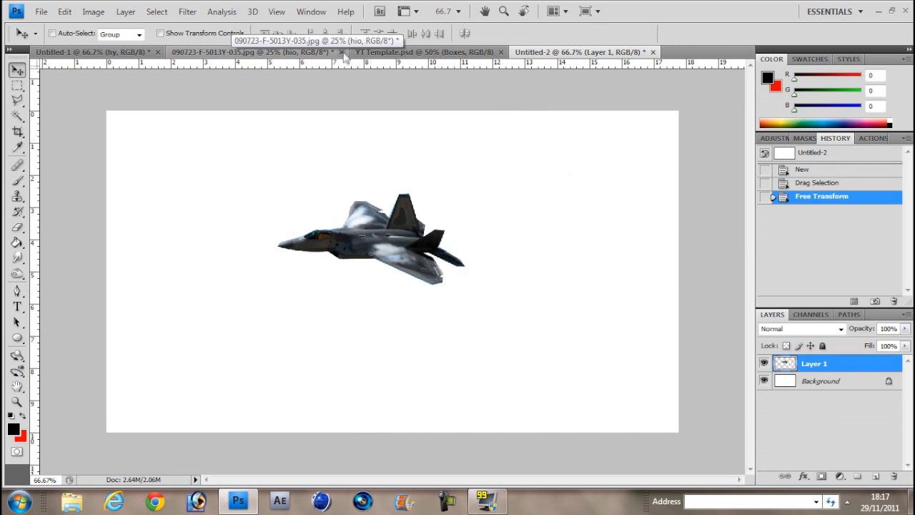
- In YT Template.psd, set the Pen to Shape Layers mode and sample white (255, 255, 255) as the shape colour
left_click(416, 52)
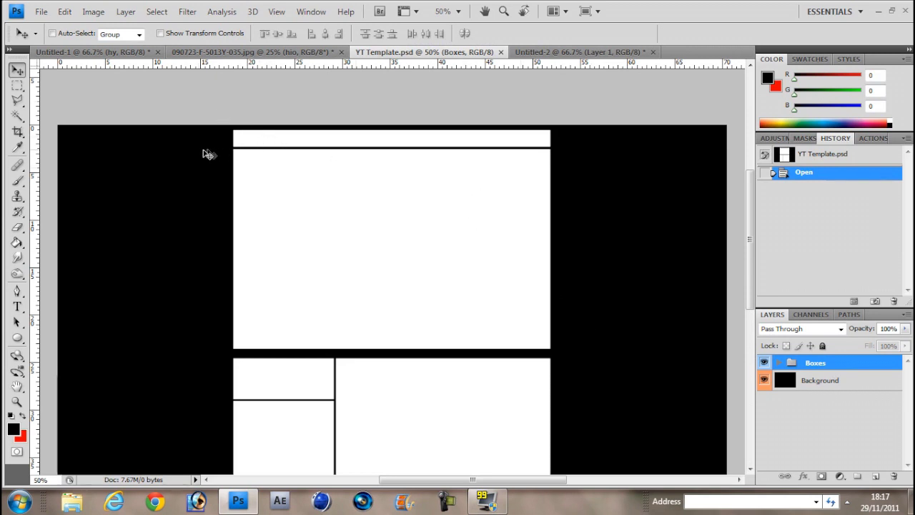
key("p")
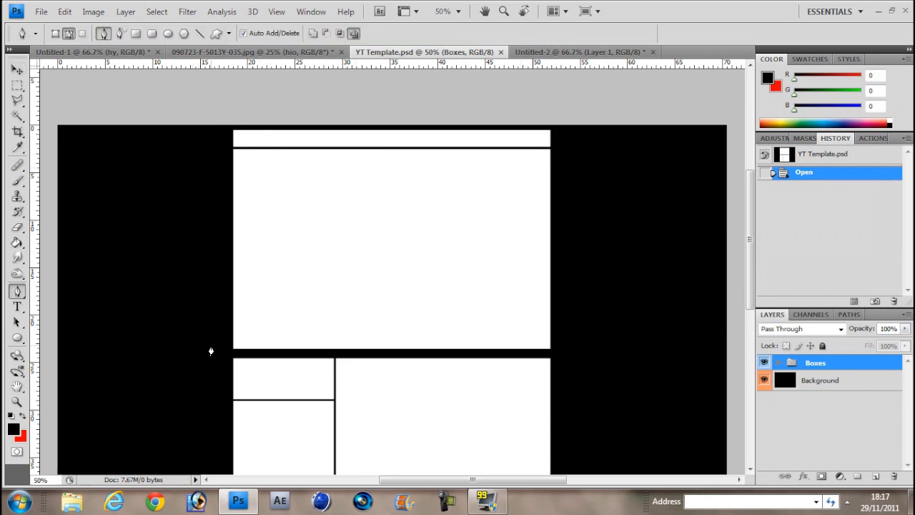
left_click(54, 34)
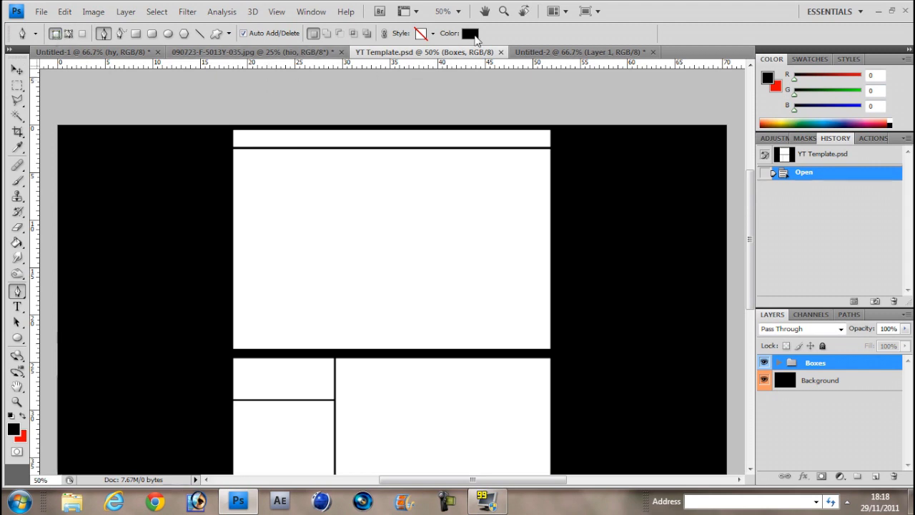
left_click(471, 34)
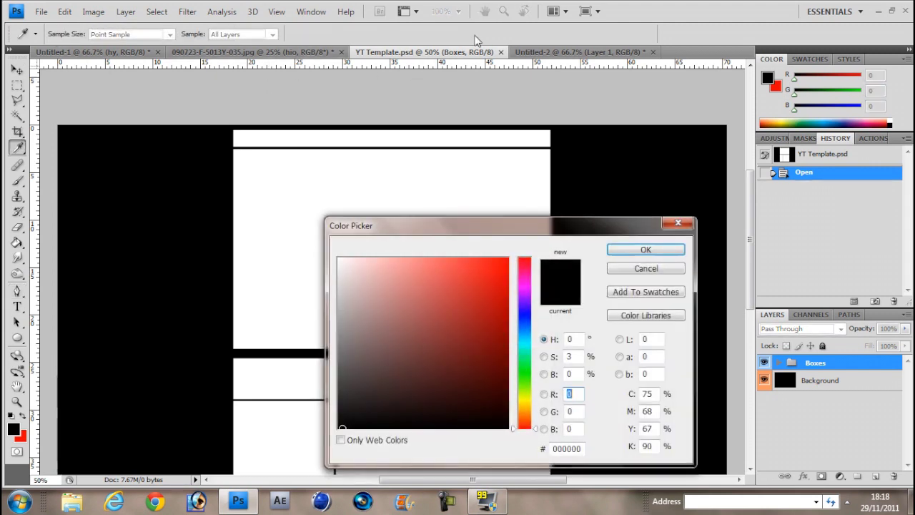
left_click(264, 175)
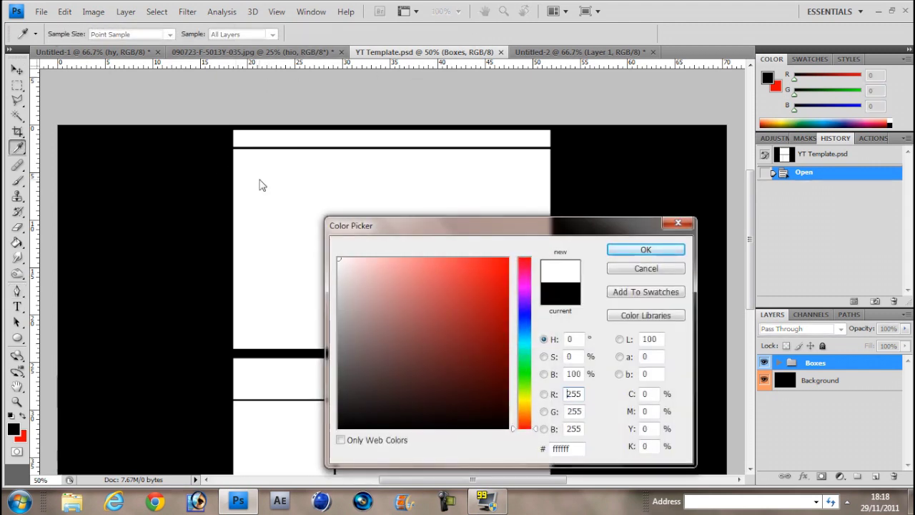
left_click(647, 249)
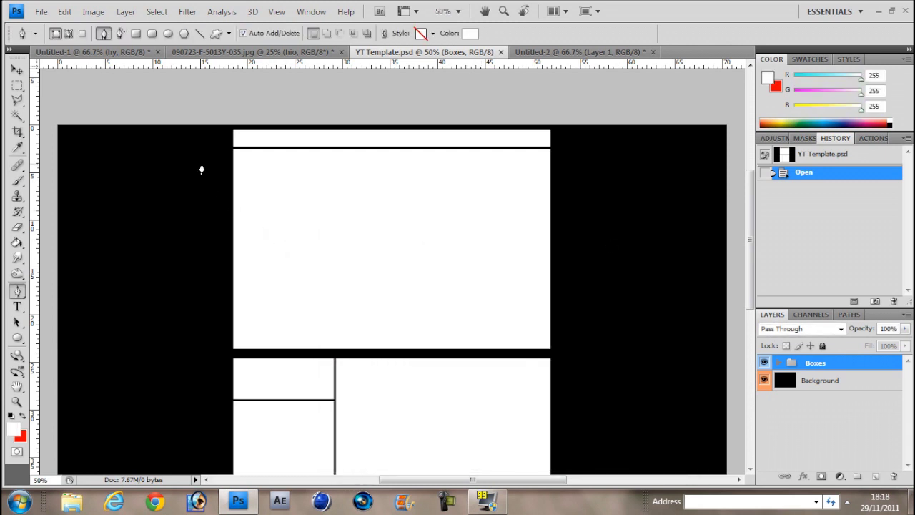
- Zoom to 66.7%, add guides at the large box's top, left and bottom edges, and place the panel's first anchor
key("ctrl+plus")
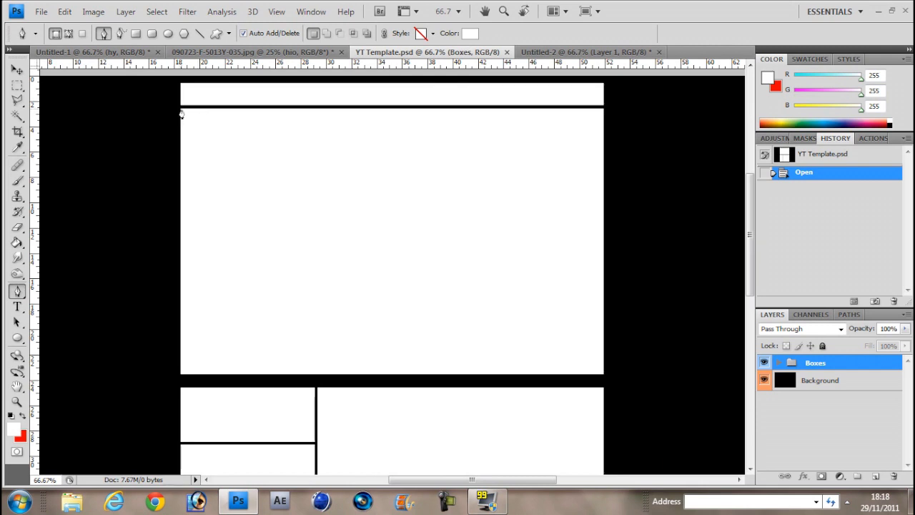
left_click_drag(170, 65, 170, 107)
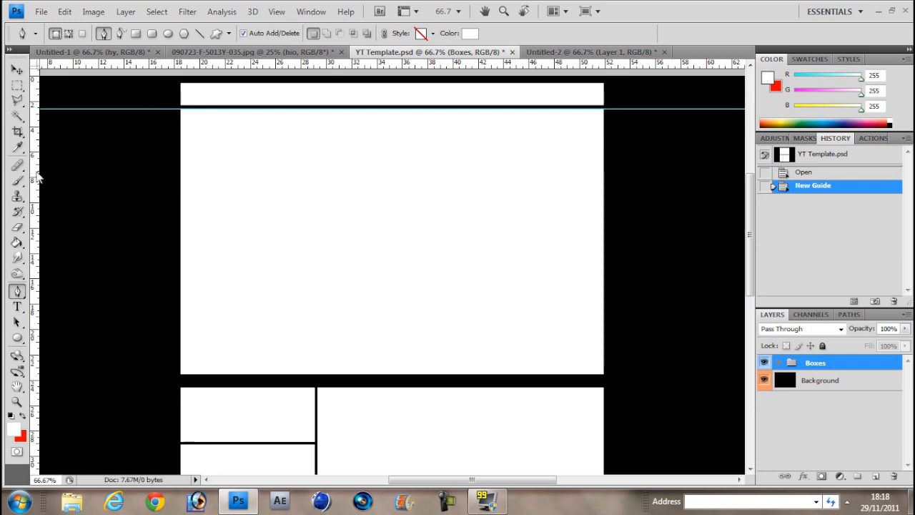
left_click_drag(37, 176, 181, 163)
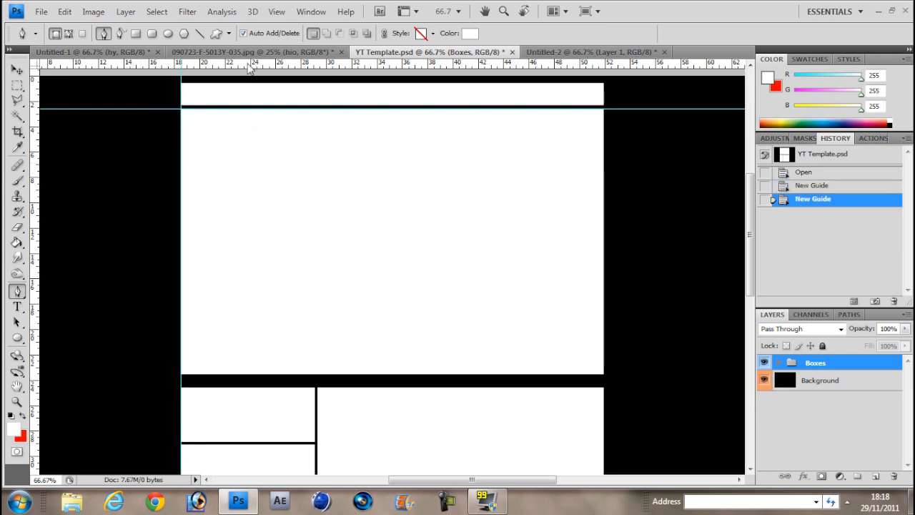
left_click_drag(250, 66, 217, 373)
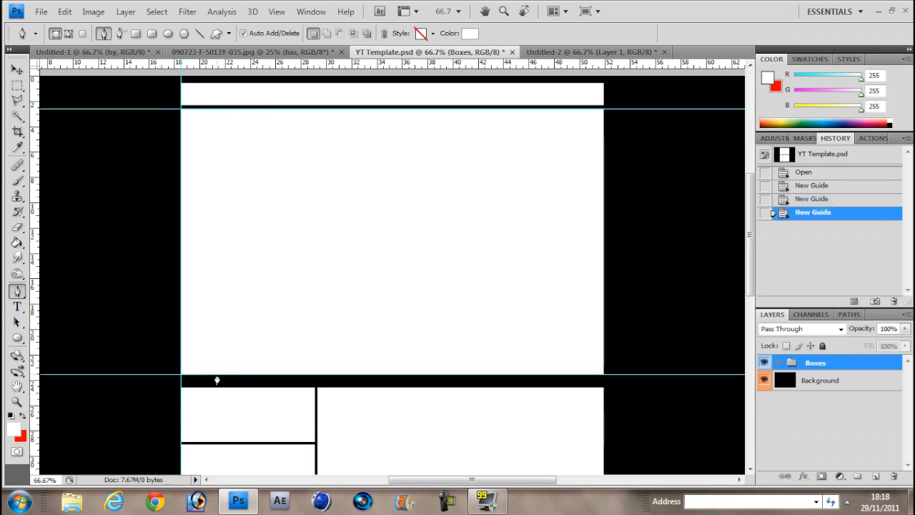
left_click(181, 113)
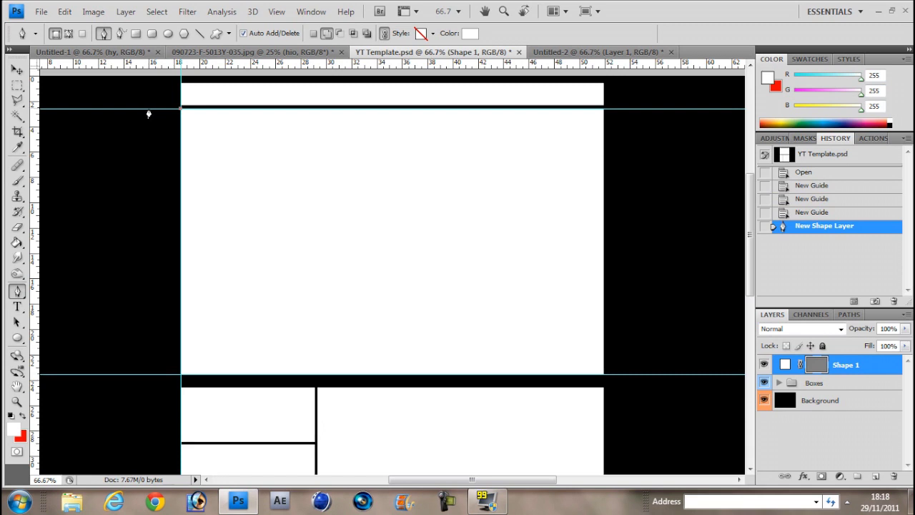
- Add the left panel's five remaining corners along the guides and close the Shape 1 path
left_click(148, 109)
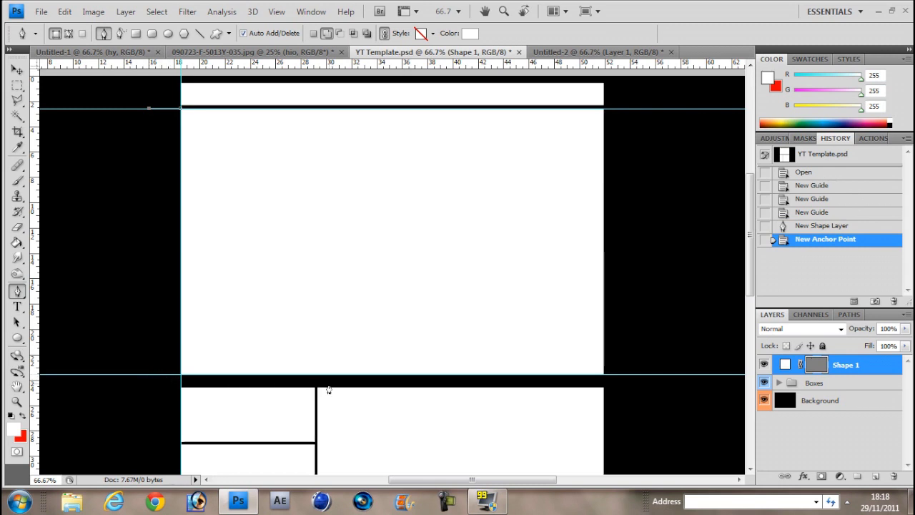
left_click(149, 348)
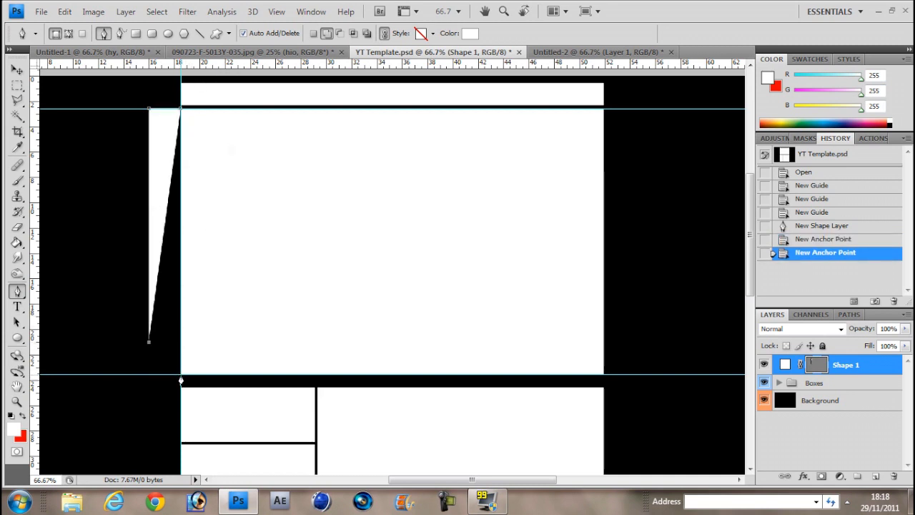
left_click(181, 374)
left_click(213, 351)
left_click(211, 151)
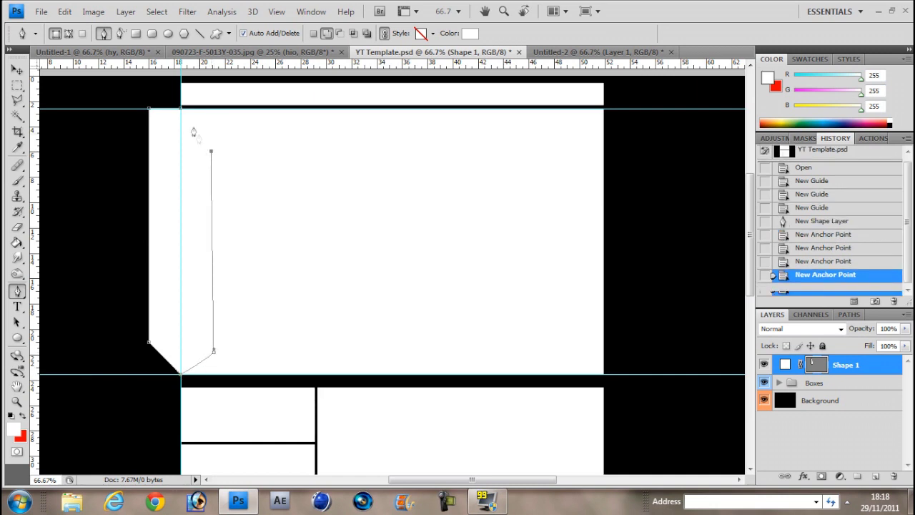
left_click(181, 110)
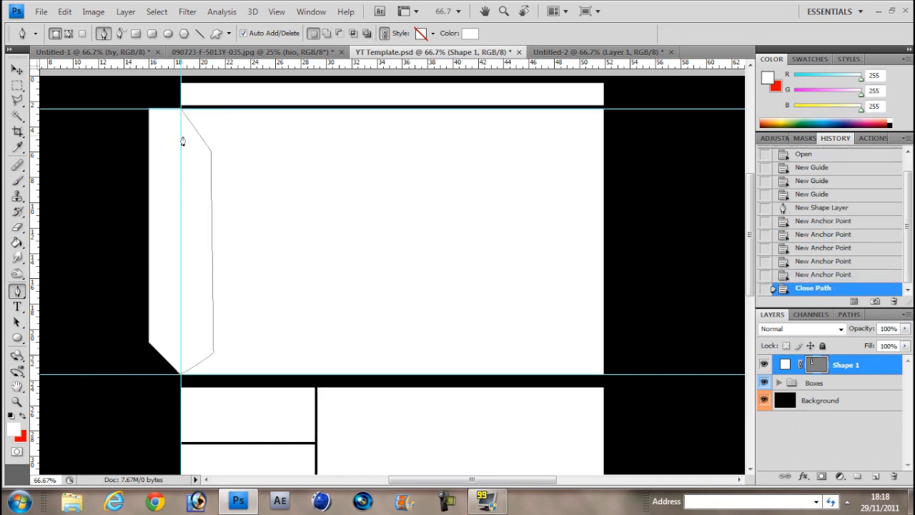
- Turn the panel path into a selection, rasterize Shape 1, and copy the panel to a new layer
right_click(182, 142)
left_click(229, 197)
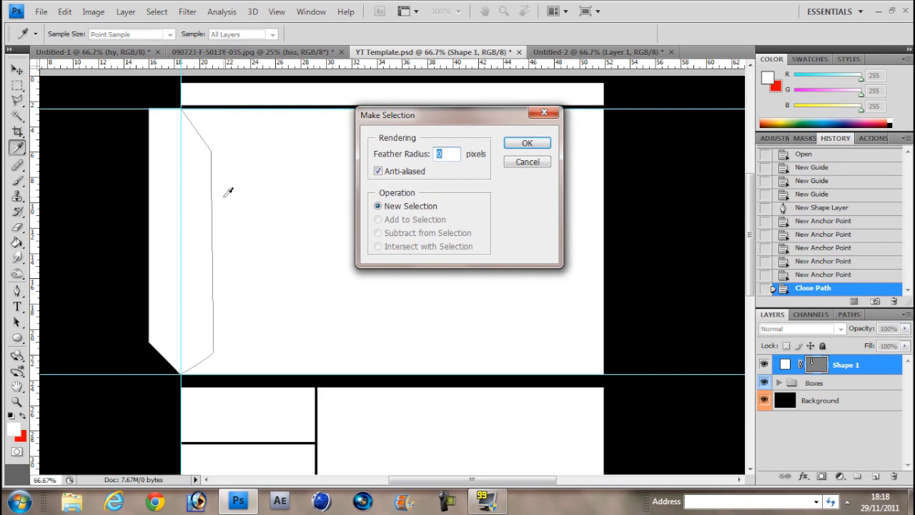
key("Return")
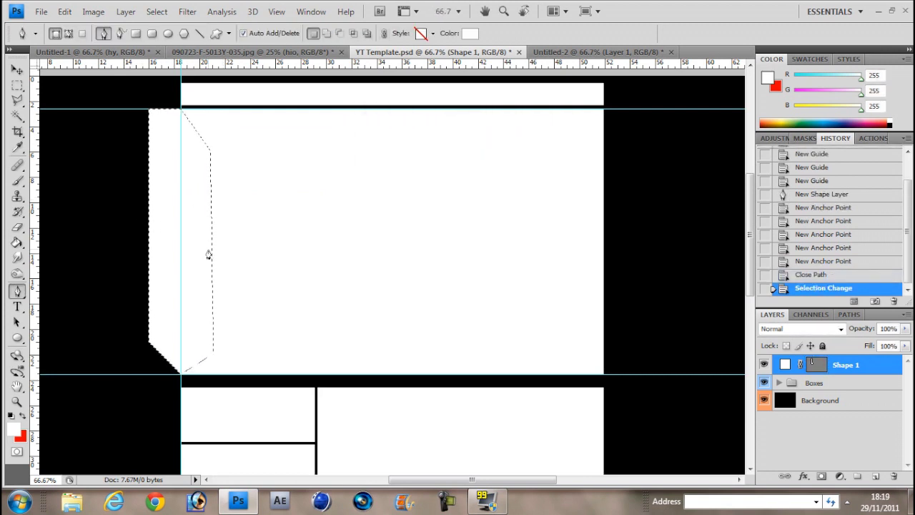
right_click(869, 364)
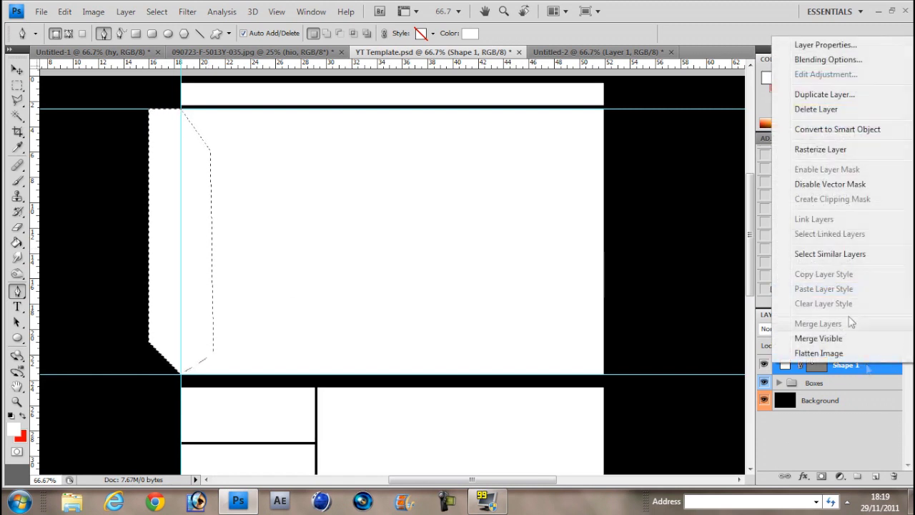
left_click(822, 149)
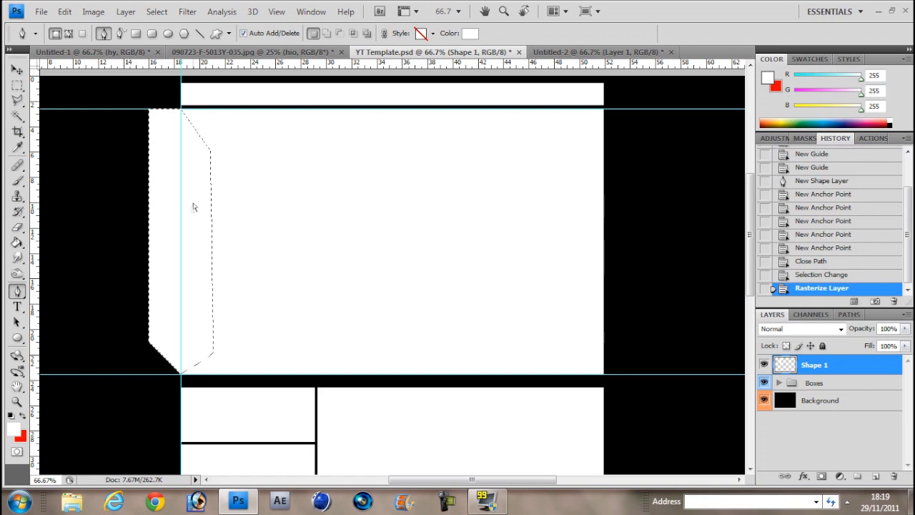
key("ctrl+j")
- Flip the copied panel horizontally and place it at the large box's right edge
key("v")
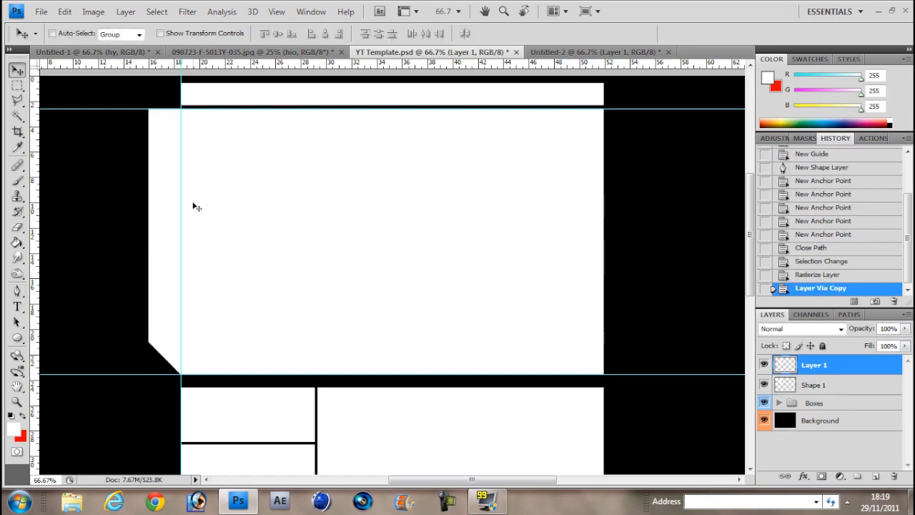
key("ctrl+t")
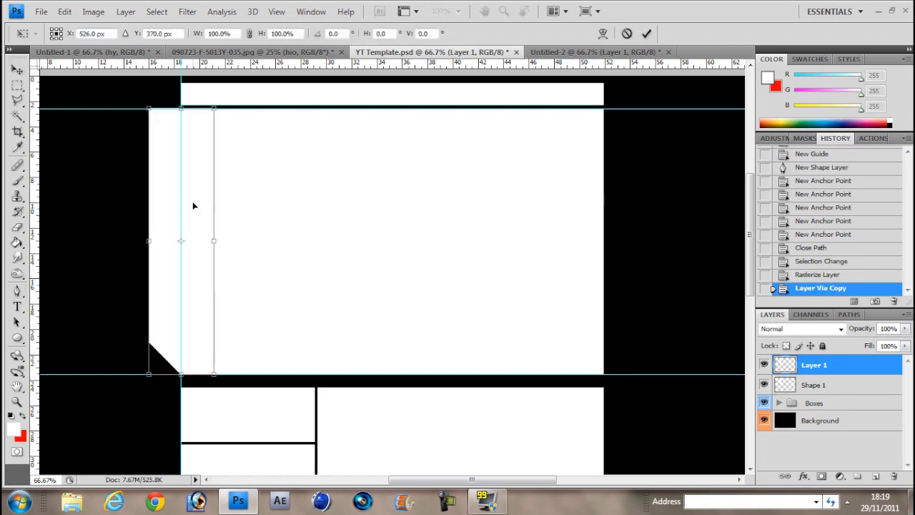
right_click(192, 206)
left_click(268, 389)
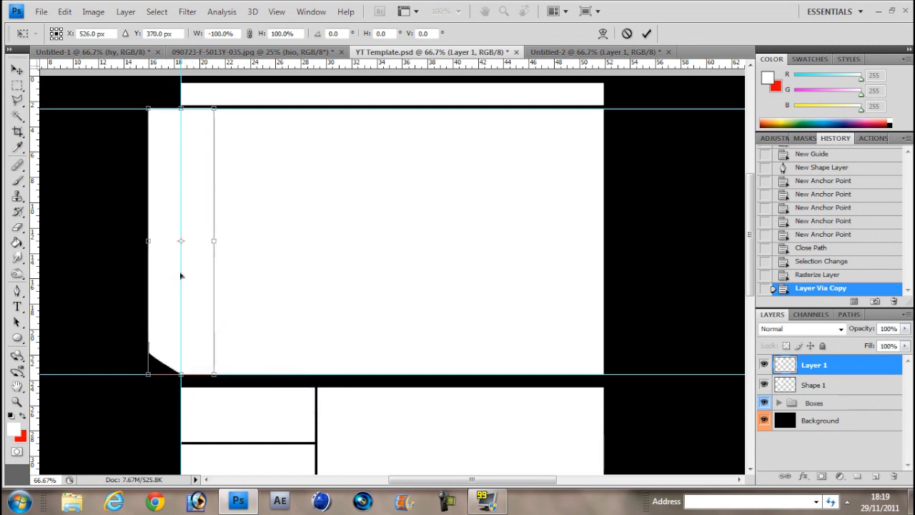
left_click_drag(180, 276, 603, 257)
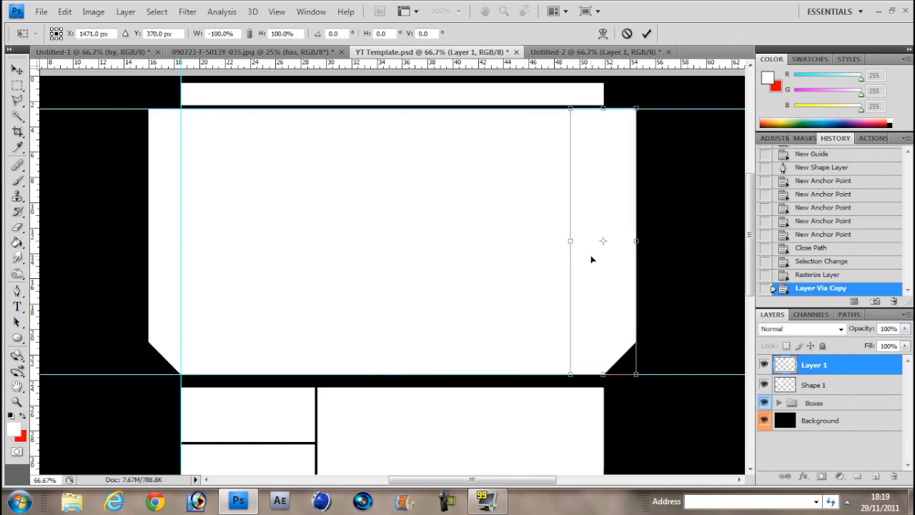
key("Return")
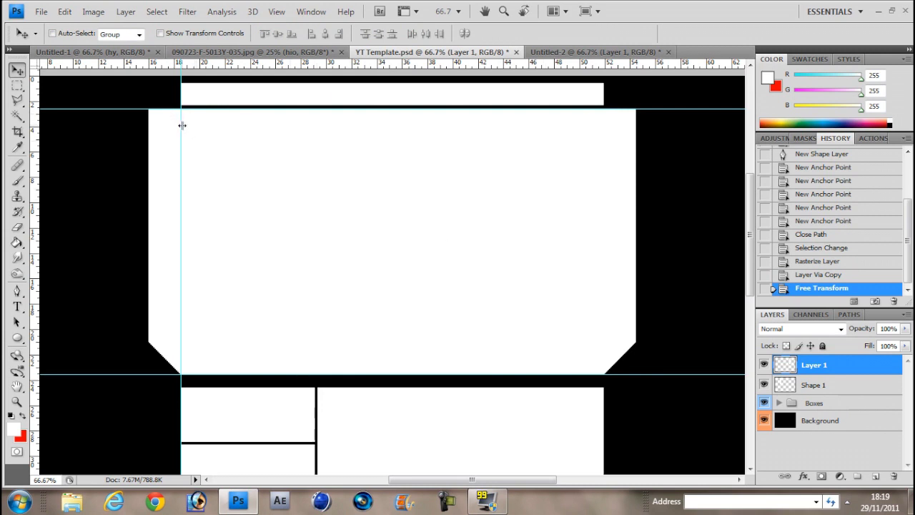
- Drag the guides off the canvas onto the rulers
left_click_drag(180, 122, 32, 159)
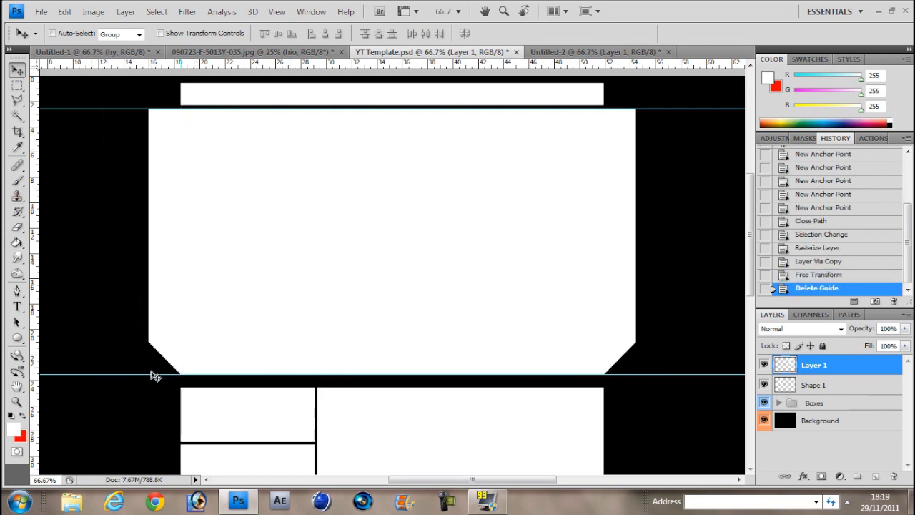
left_click_drag(153, 373, 147, 469)
left_click_drag(139, 109, 130, 55)
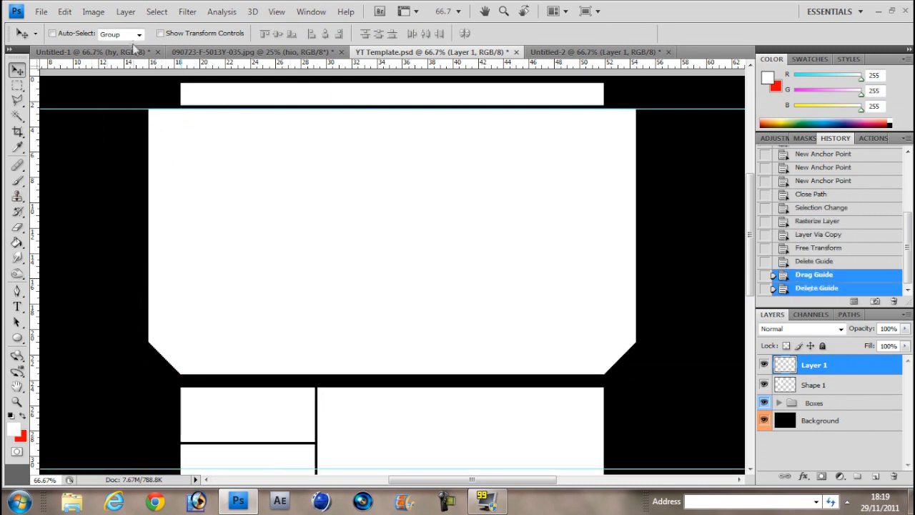